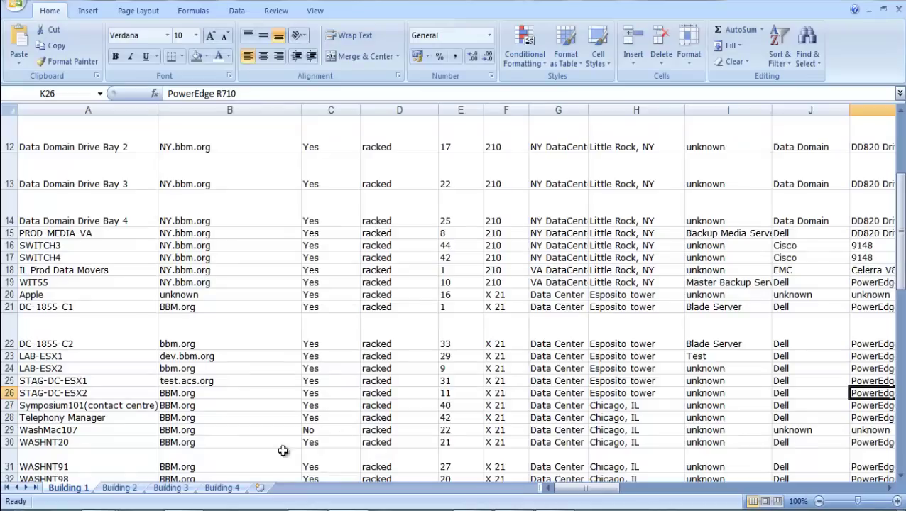
- Examine the datacenter infrastructure map on the Building 1 sheet, from its title down to the last device rows
left_click_drag(898, 221, 900, 143)
left_click_drag(362, 164, 64, 170)
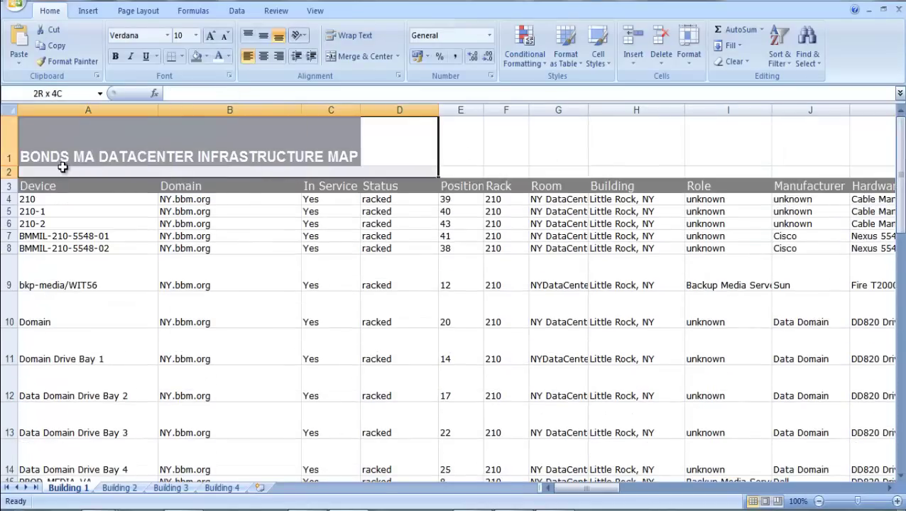
left_click(78, 248)
scroll(133, 394, "down", 2)
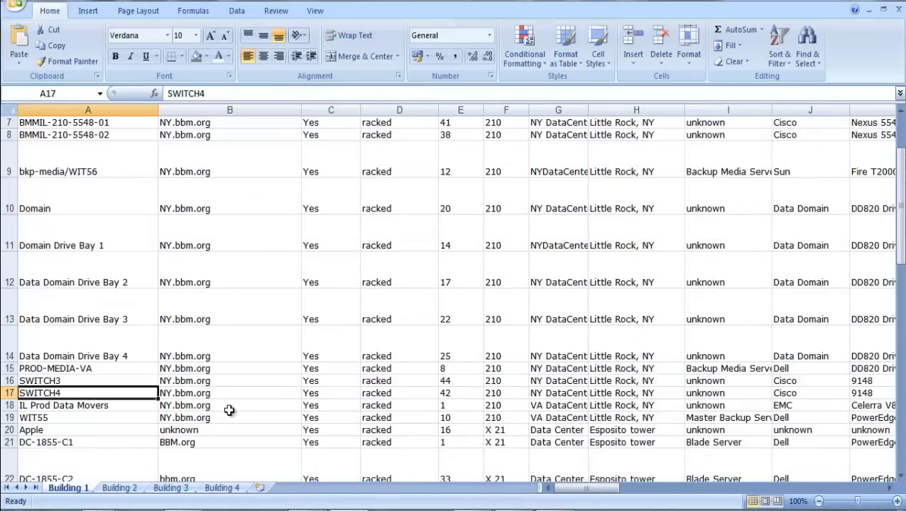
scroll(229, 410, "down", 9)
left_click(229, 335)
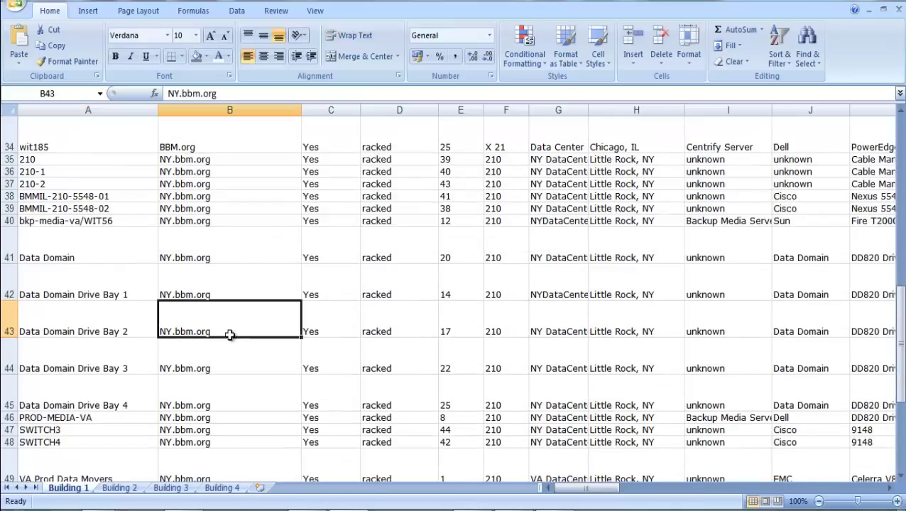
scroll(234, 369, "down", 4)
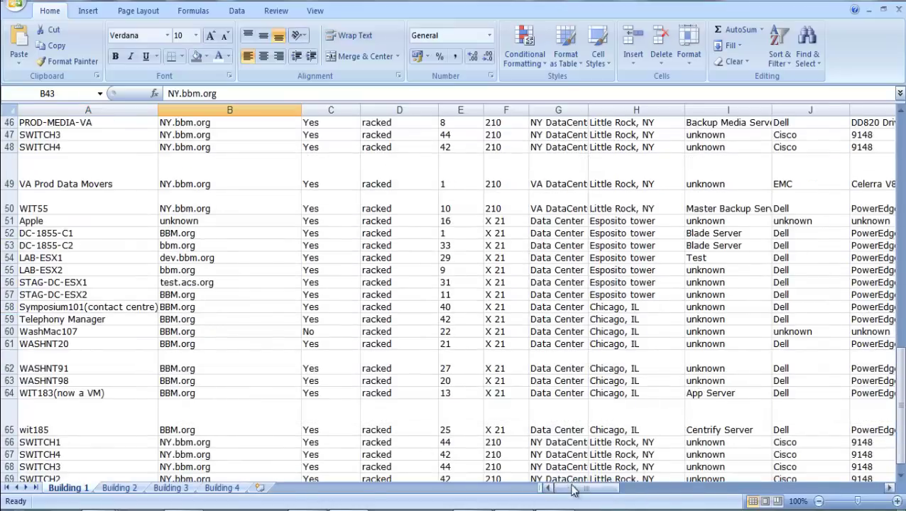
left_click_drag(574, 490, 546, 474)
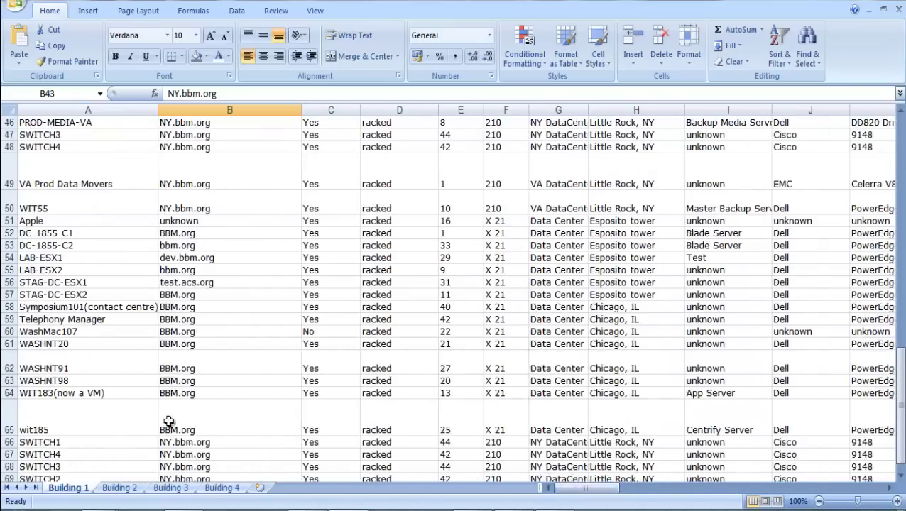
scroll(226, 422, "down", 3)
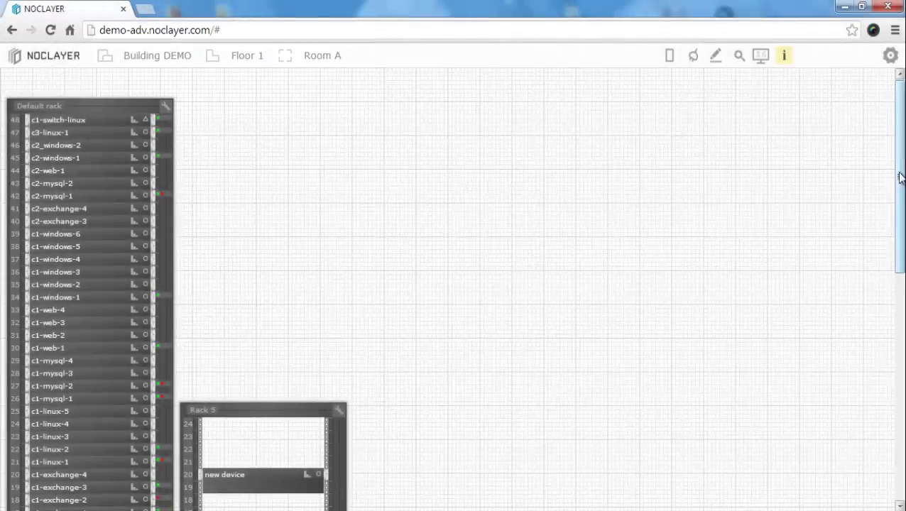
- Switch to NOCLAYER and inspect the service status of c2-mysql-1 and the hardware and network details of c2-exchange-4
left_click_drag(900, 183, 891, 286)
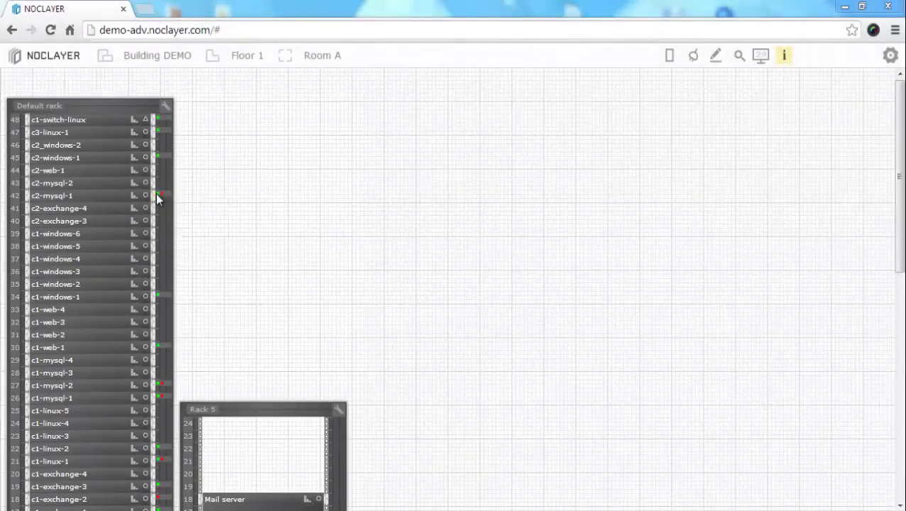
mouse_move(154, 201)
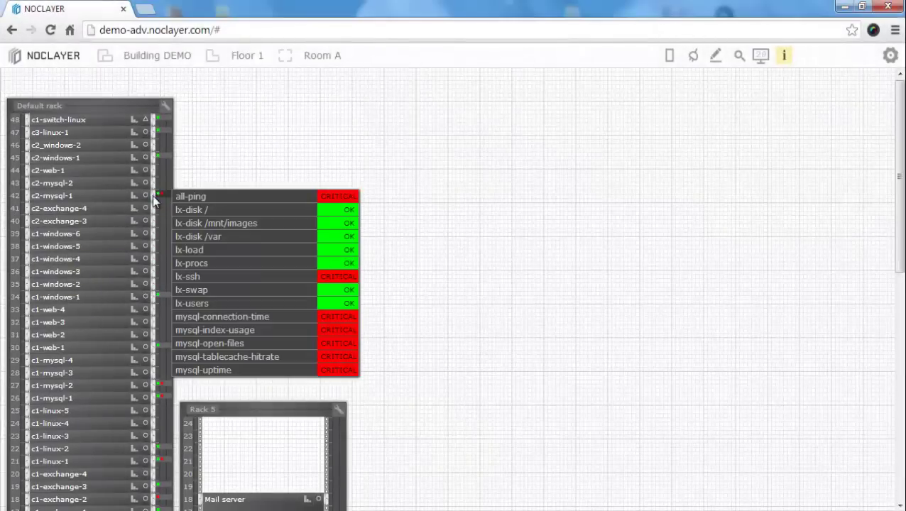
left_click(96, 209)
left_click(404, 242)
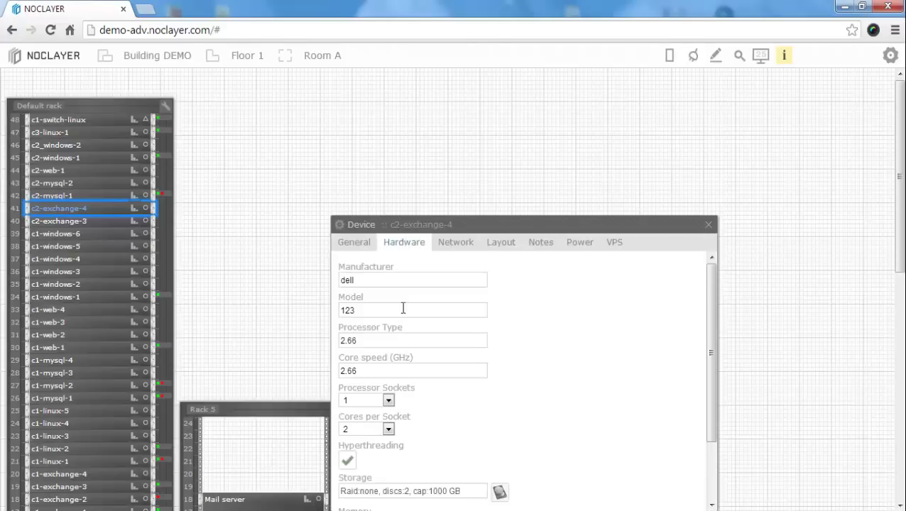
left_click(456, 242)
- Add the note "Notes 12.3.2013" to the c2-exchange-4 device and close its device window
left_click(540, 243)
left_click(417, 287)
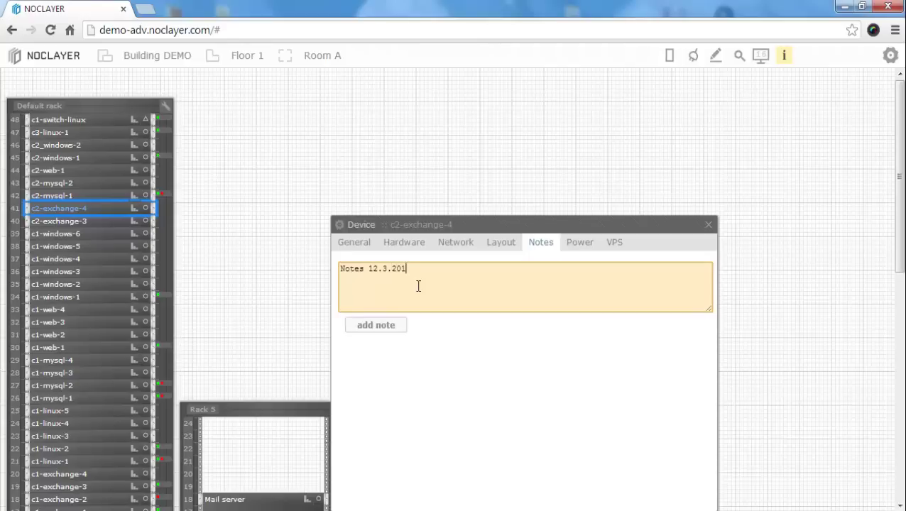
left_click(376, 326)
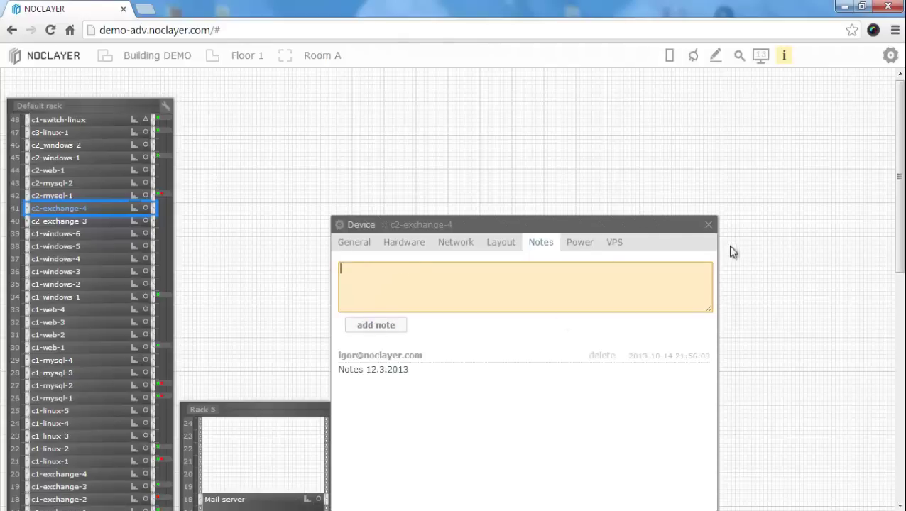
left_click(667, 295)
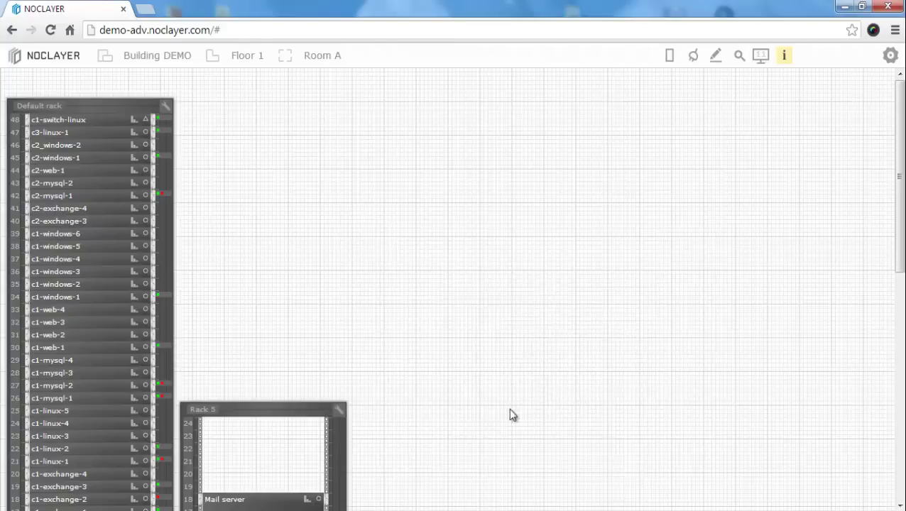
- Move c1-activedirectory-1 up four units in the Default rack and Games server up to units 15 and 16 in Rack 5
left_click(165, 105)
left_click(196, 142)
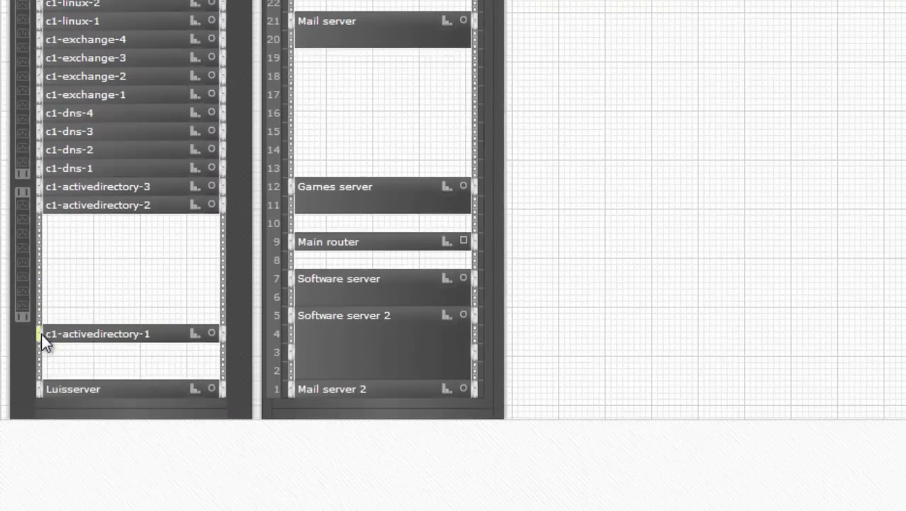
left_click_drag(44, 317, 103, 248)
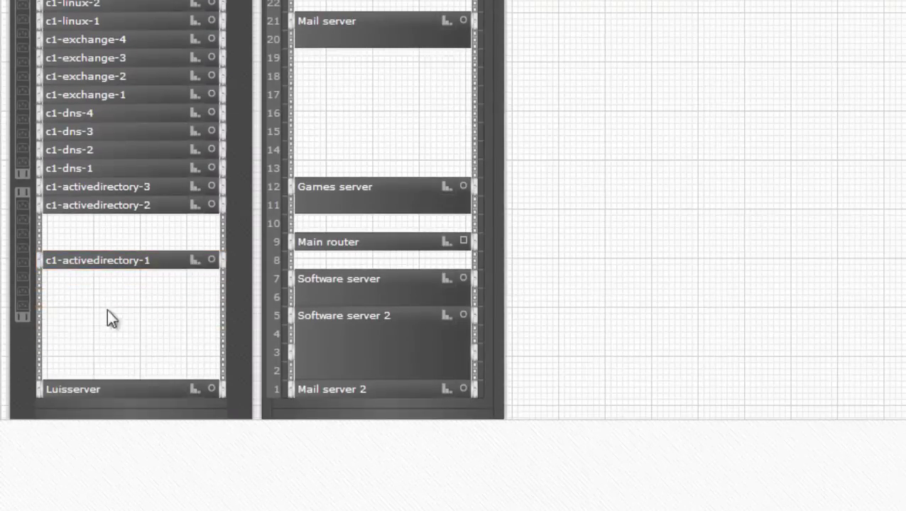
left_click_drag(294, 188, 323, 117)
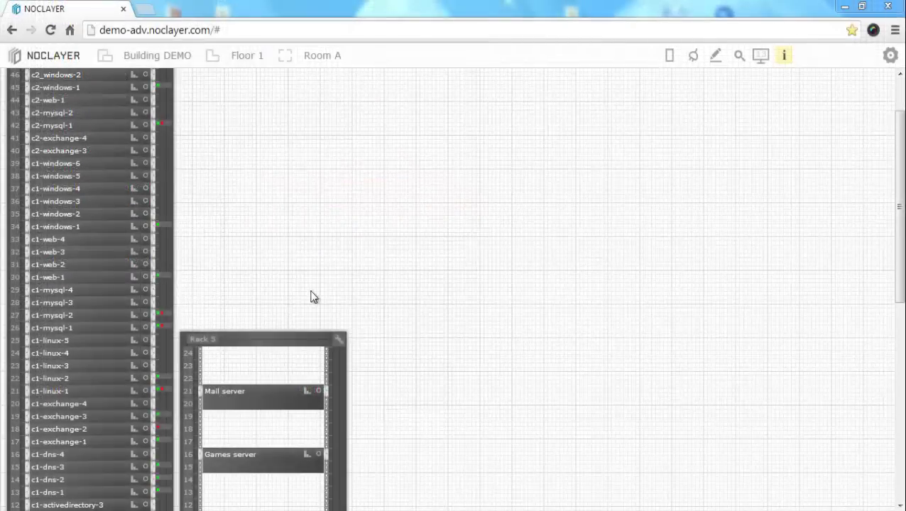
- Review the layout settings of Mail server in Rack 5 and view its rear-panel image at full size without uploading another
left_click(248, 391)
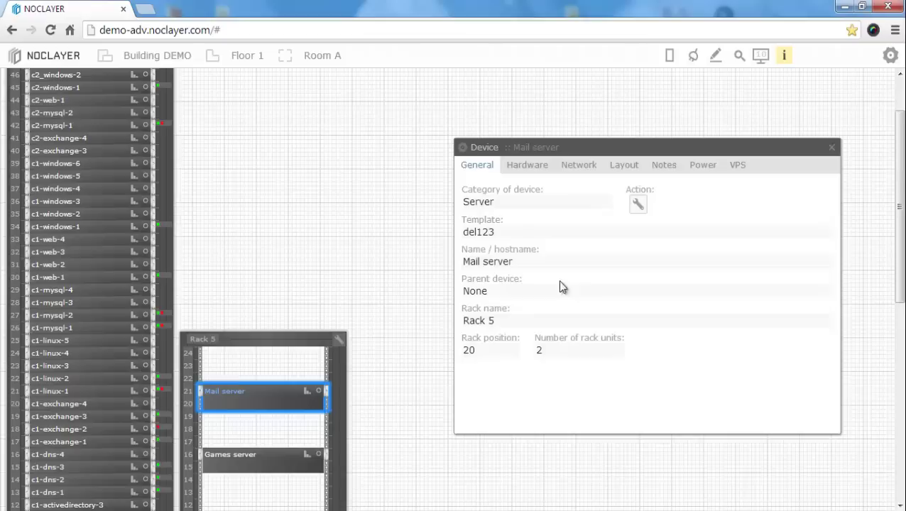
left_click(626, 169)
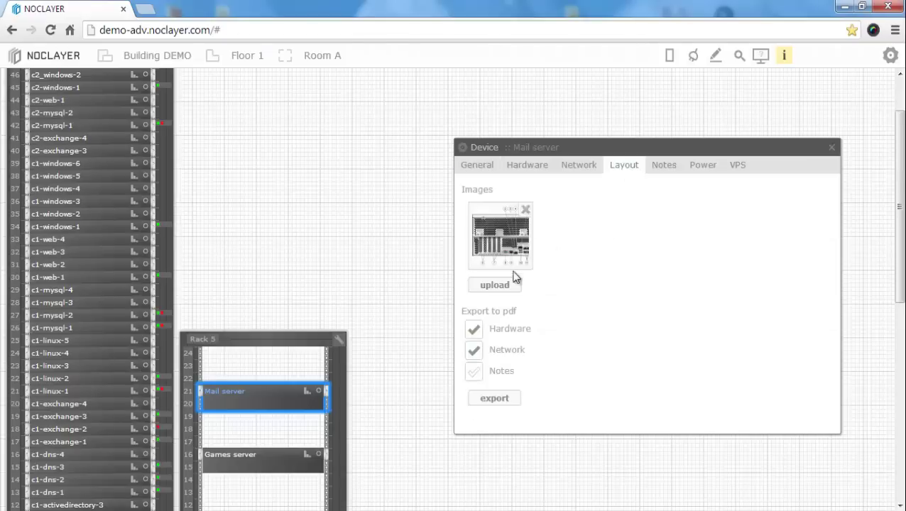
left_click(503, 288)
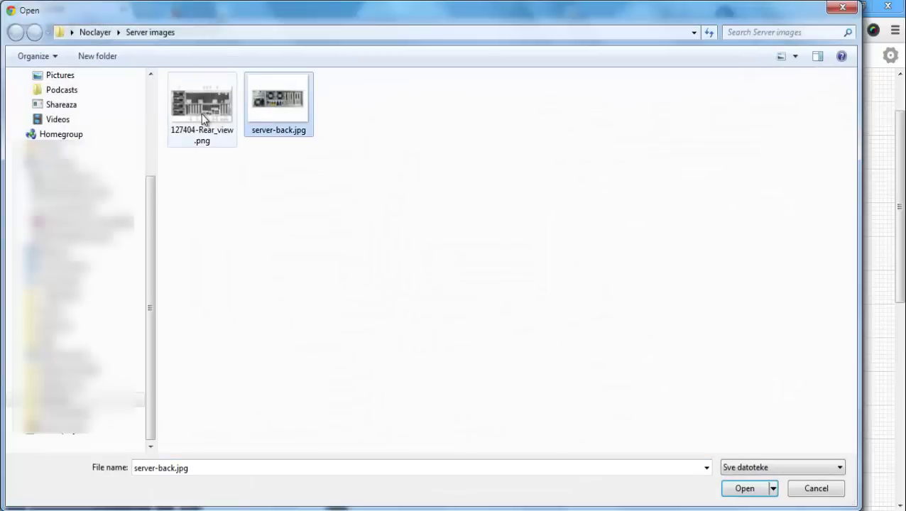
left_click(815, 488)
left_click(495, 247)
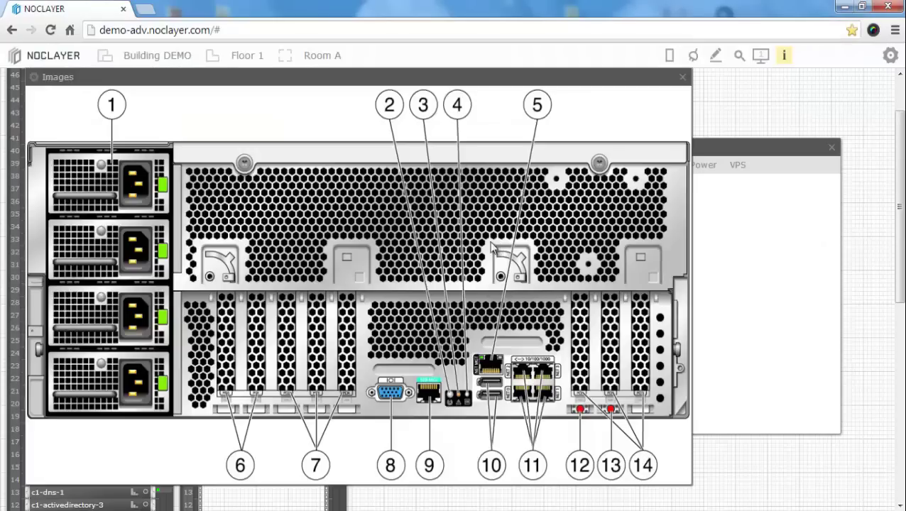
left_click(682, 77)
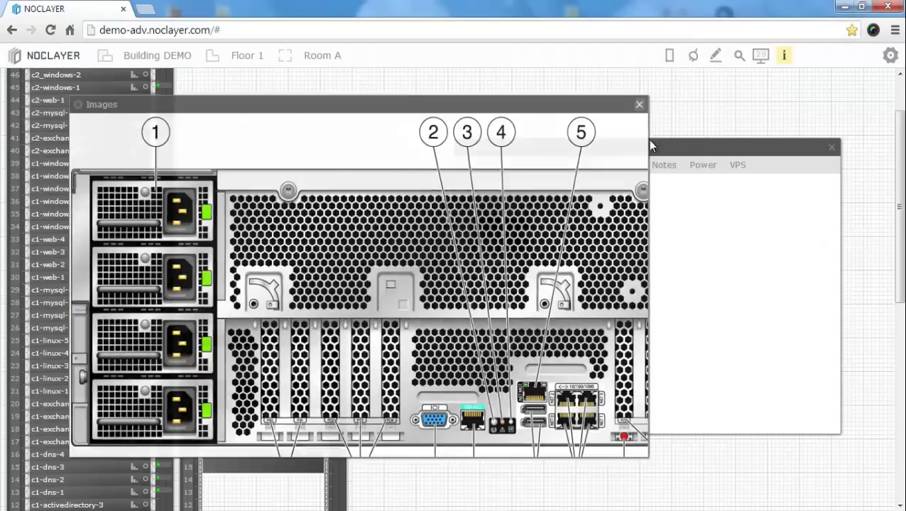
- Export the Mail server's hardware and network details to PDF and look through the document
left_click(494, 396)
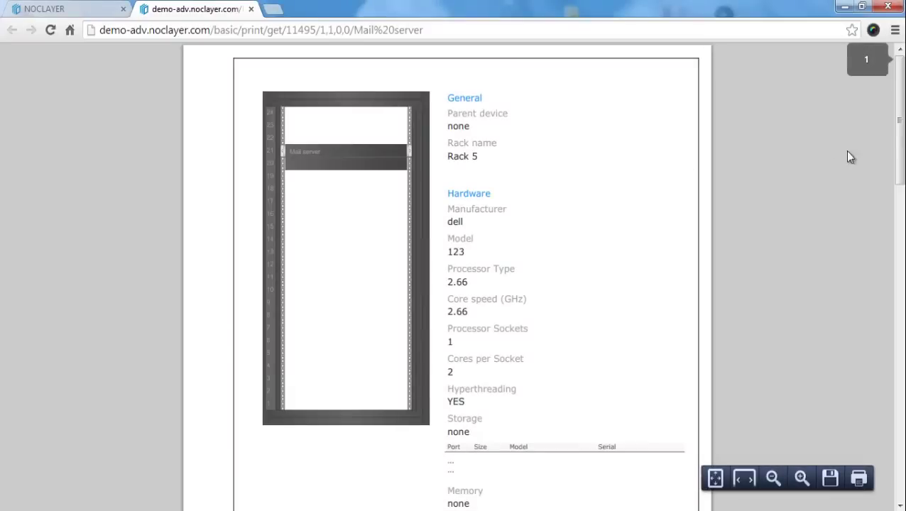
left_click_drag(899, 115, 894, 304)
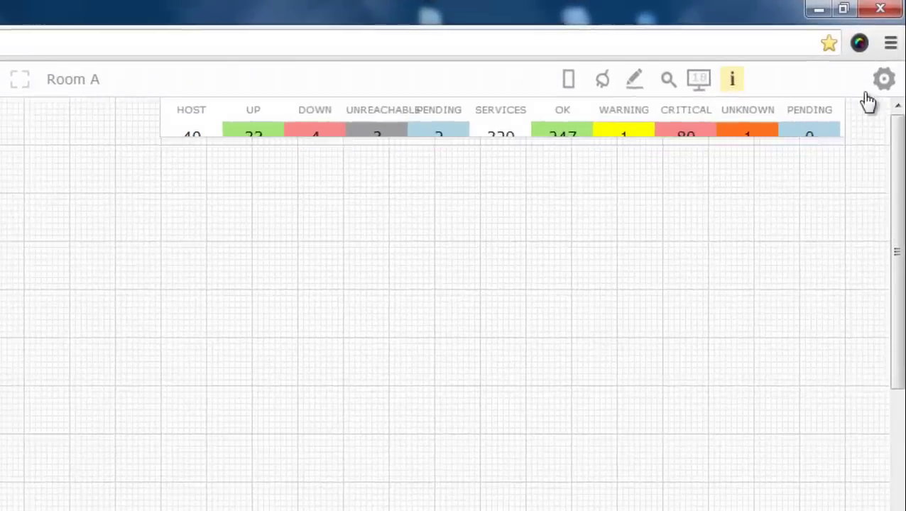
- Open IP Management and examine the overview and address map of the 192.168.8.0/24 subnet under Demo
left_click(887, 65)
left_click(838, 152)
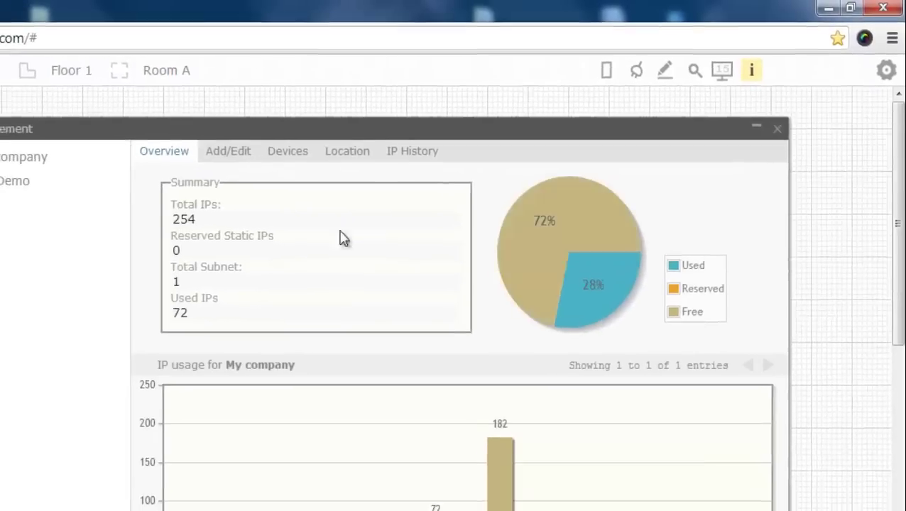
left_click(71, 158)
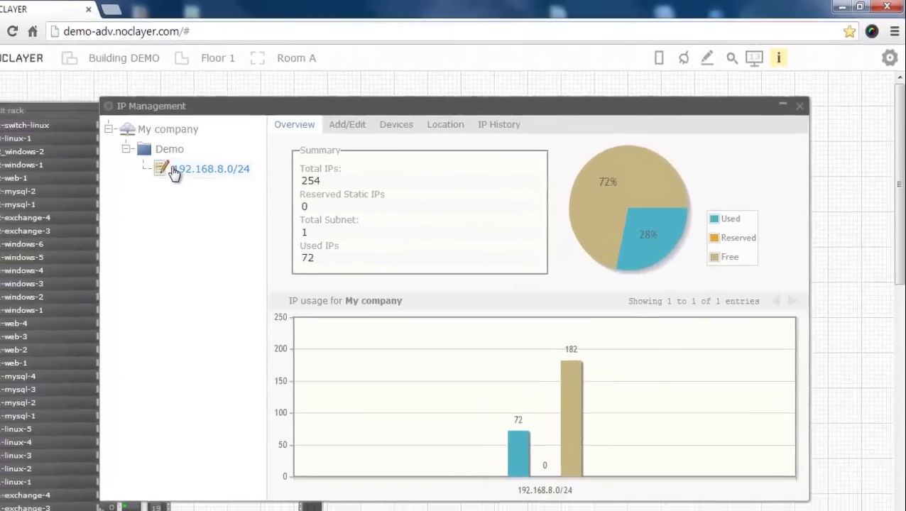
left_click(174, 171)
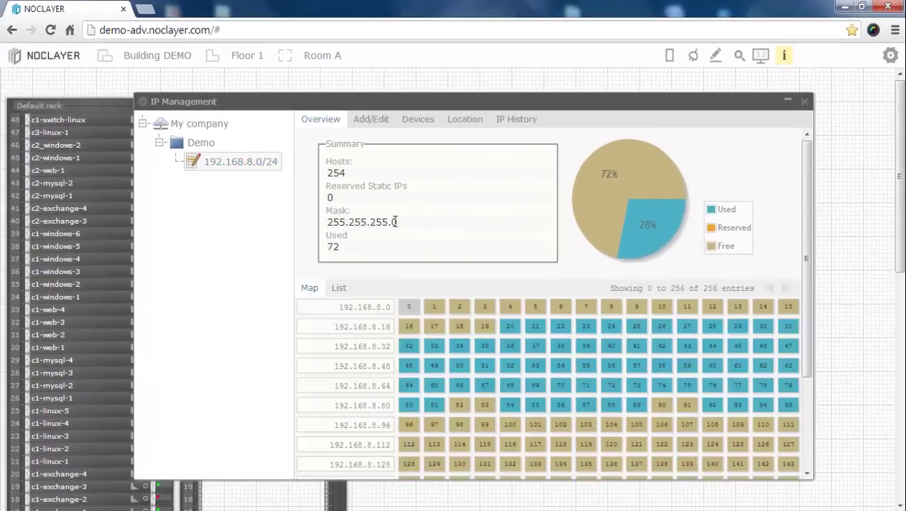
left_click_drag(807, 236, 803, 343)
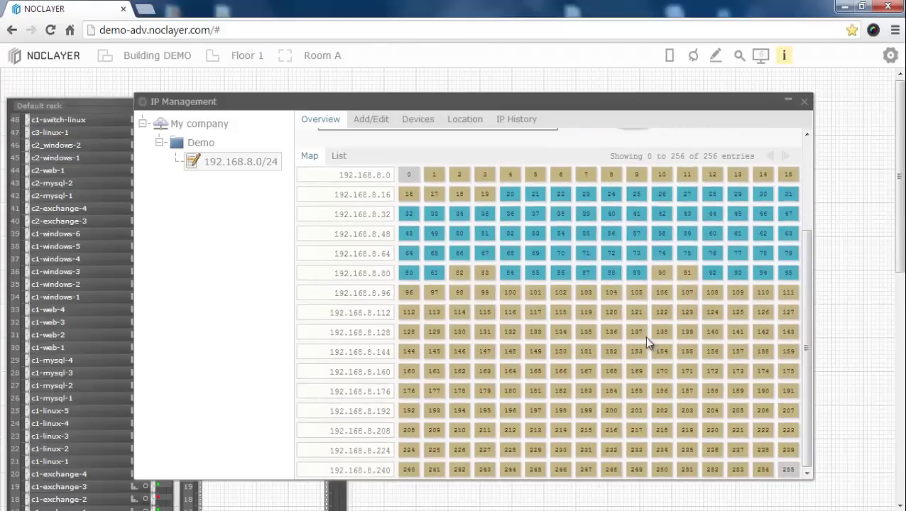
- Review the subnet's properties, its connected devices with their IP addresses, and its location
left_click(371, 121)
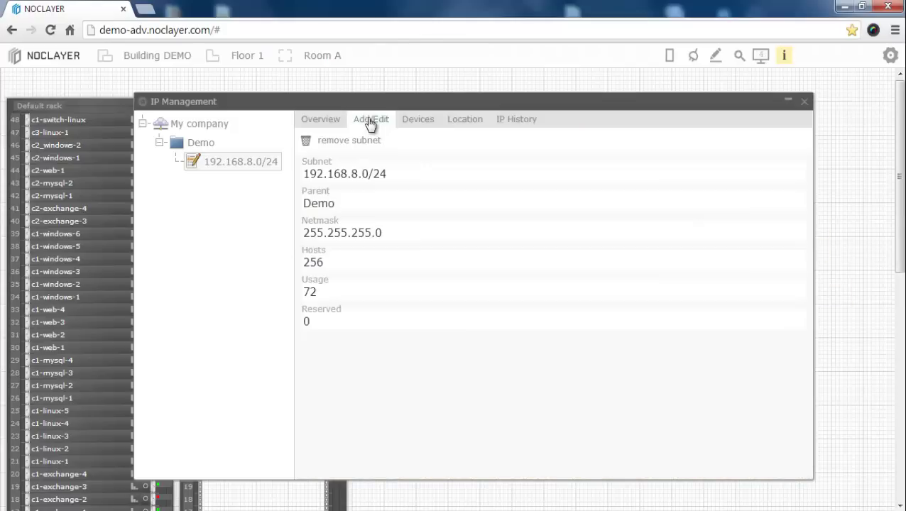
left_click(414, 124)
left_click_drag(807, 157, 818, 244)
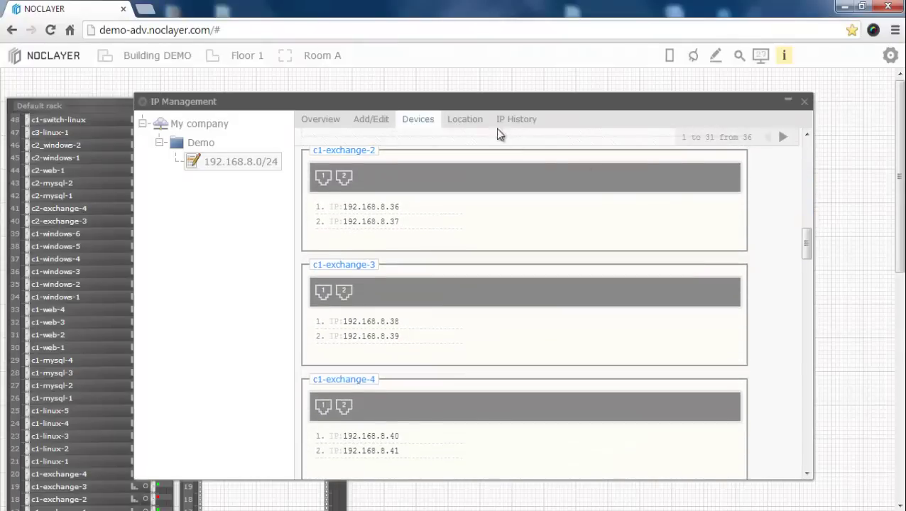
left_click(471, 123)
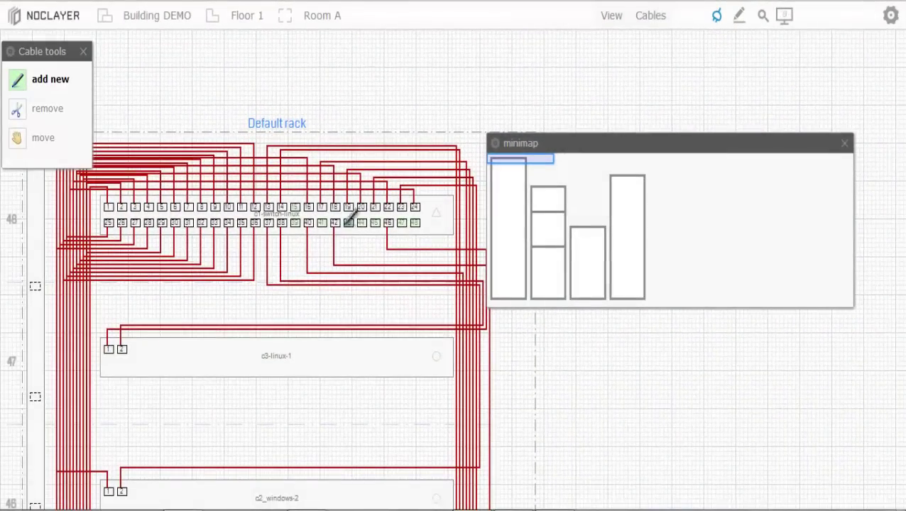
- Connect a new cable from port 41 of c1-switch-linux to port 1 of c1-dns-4 in the Default rack
left_click(322, 222)
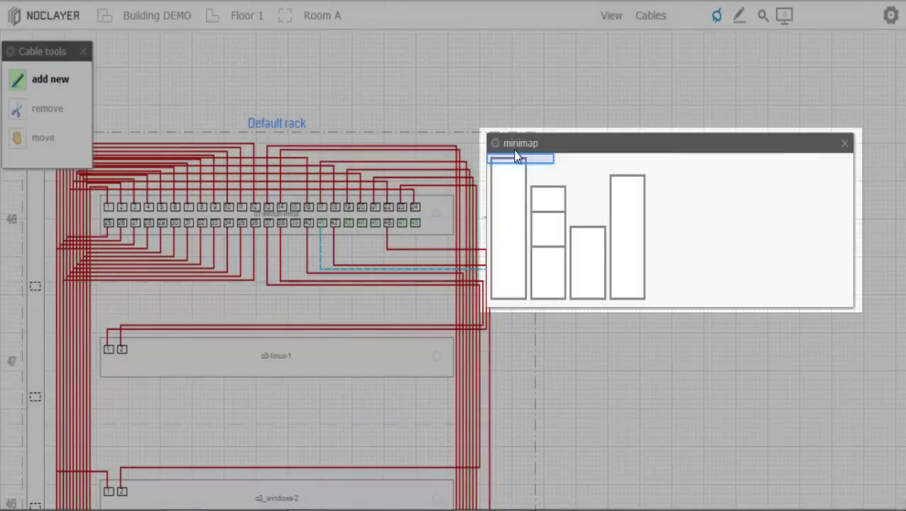
left_click_drag(540, 160, 540, 253)
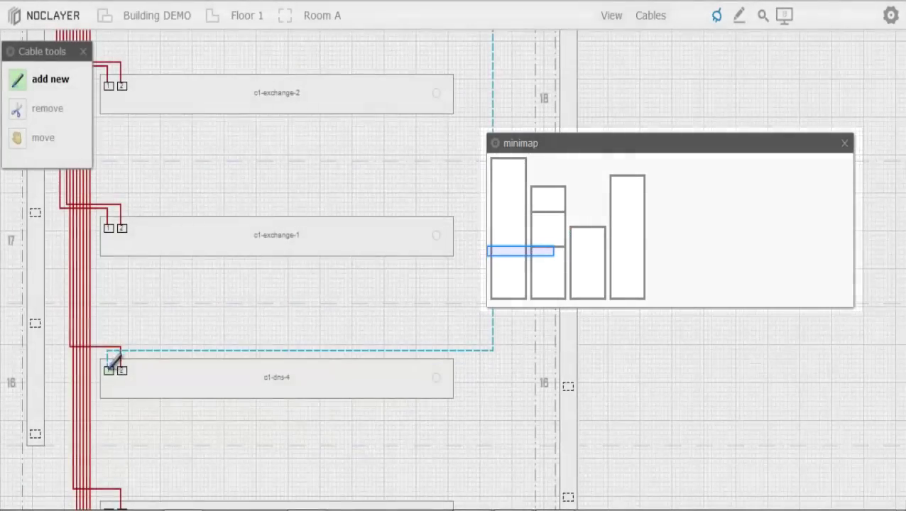
left_click(109, 370)
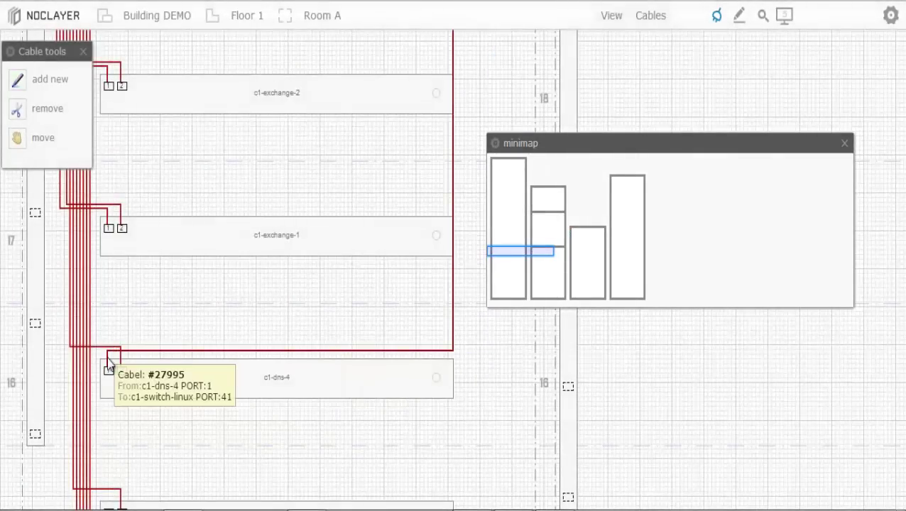
- Select the new c1-dns-4 cable, trace it back to c1-switch-linux, and start moving its end at port 41
left_click(121, 367)
left_click_drag(519, 253, 520, 158)
left_click(307, 114)
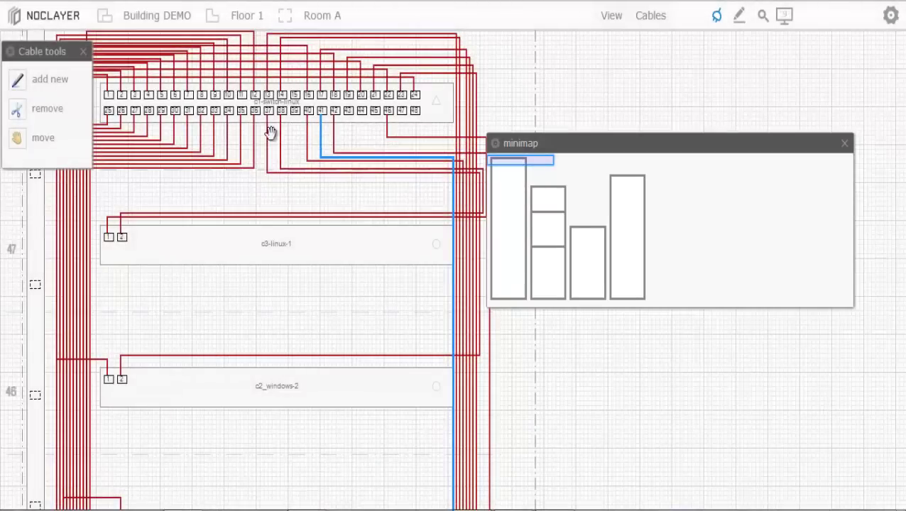
left_click(27, 141)
left_click(319, 110)
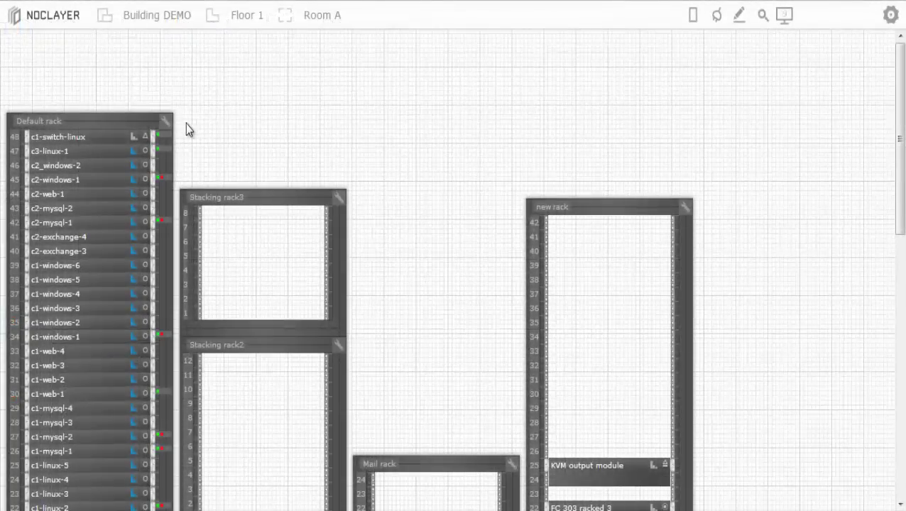
- Inspect the monitored services of c3-linux-1 in the Default rack, including the lx-load check details
mouse_move(163, 151)
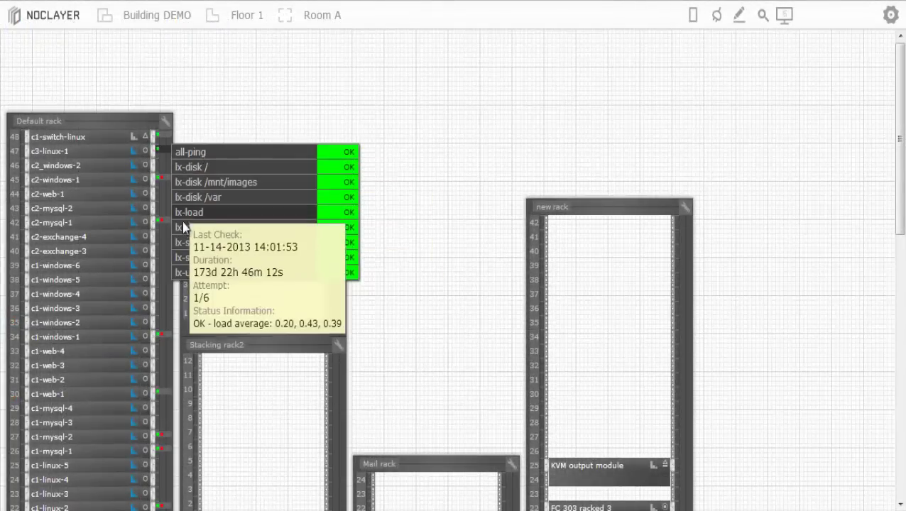
- Examine the performance graphs of c1-web-4, including Munin processing time, yearly firewall connections and yearly firewall throughput
mouse_move(182, 252)
mouse_move(136, 325)
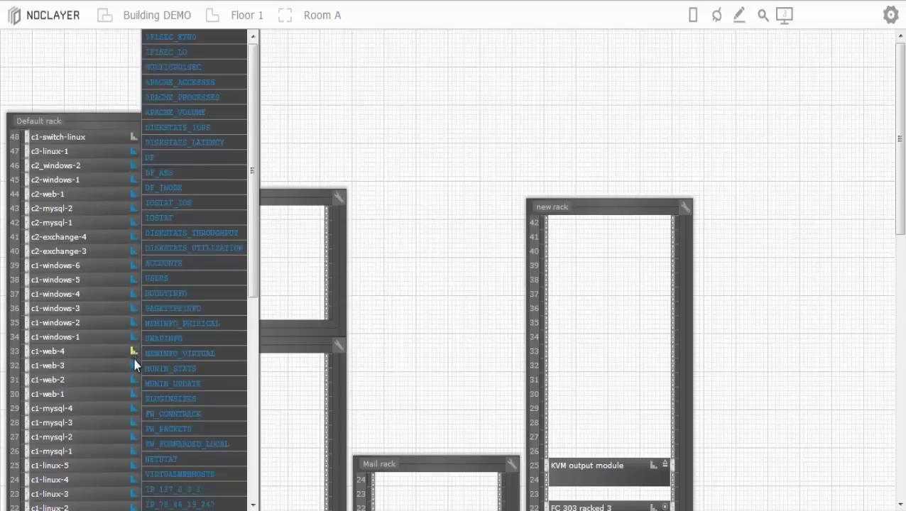
mouse_move(136, 371)
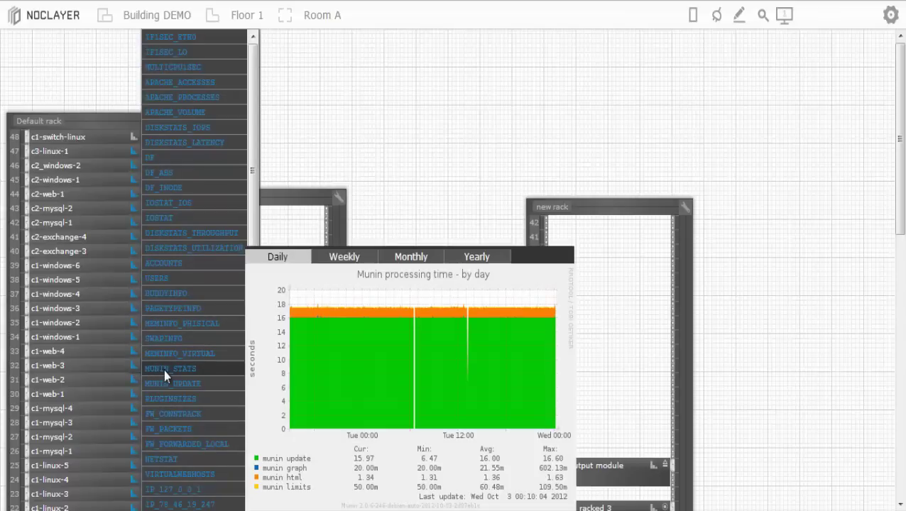
mouse_move(168, 387)
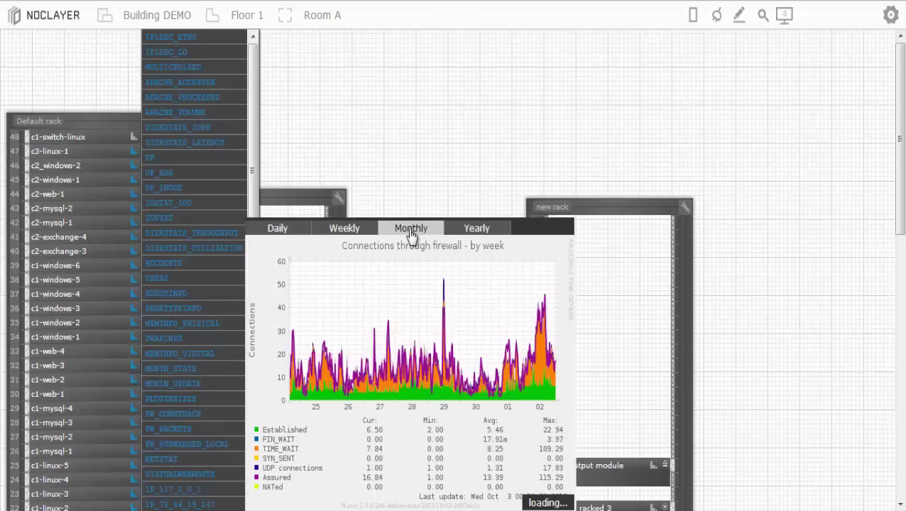
left_click(478, 237)
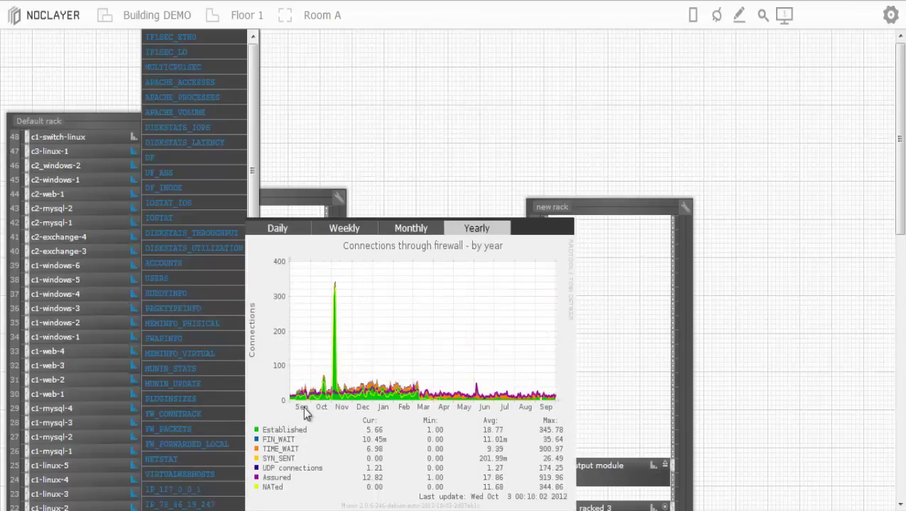
mouse_move(200, 426)
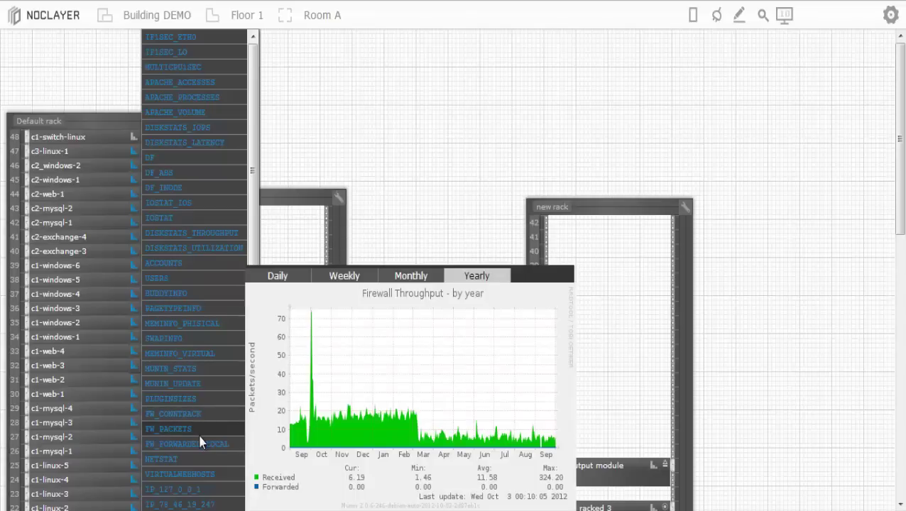
mouse_move(195, 461)
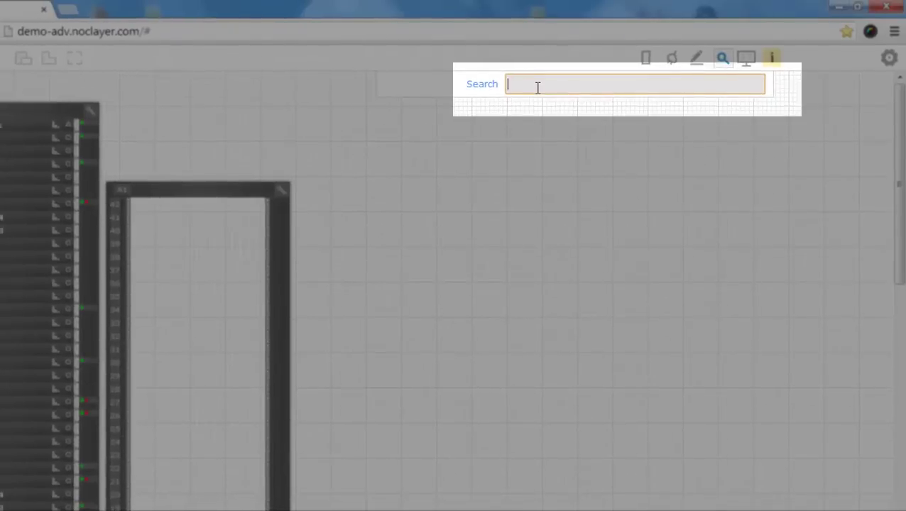
- Search for "dell" and locate the matching device pos.noclayer.com in the rack with its hardware details
type("d")
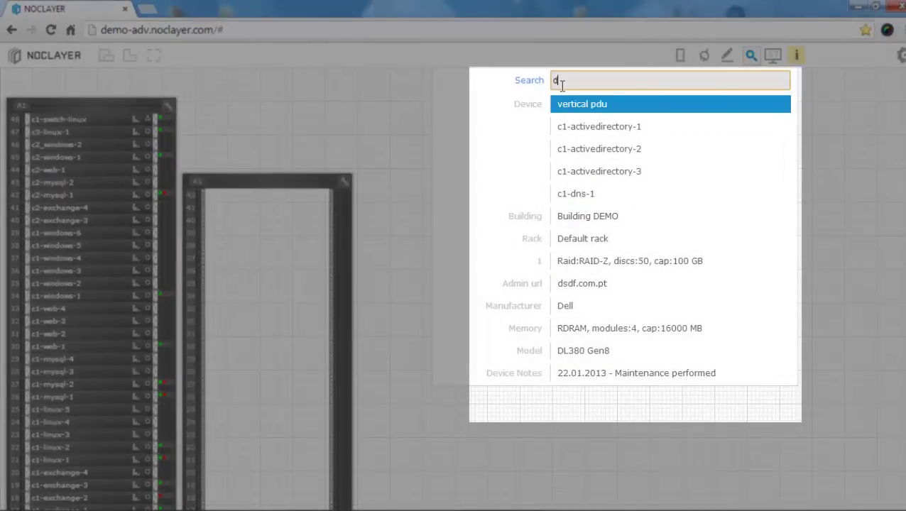
type("ell")
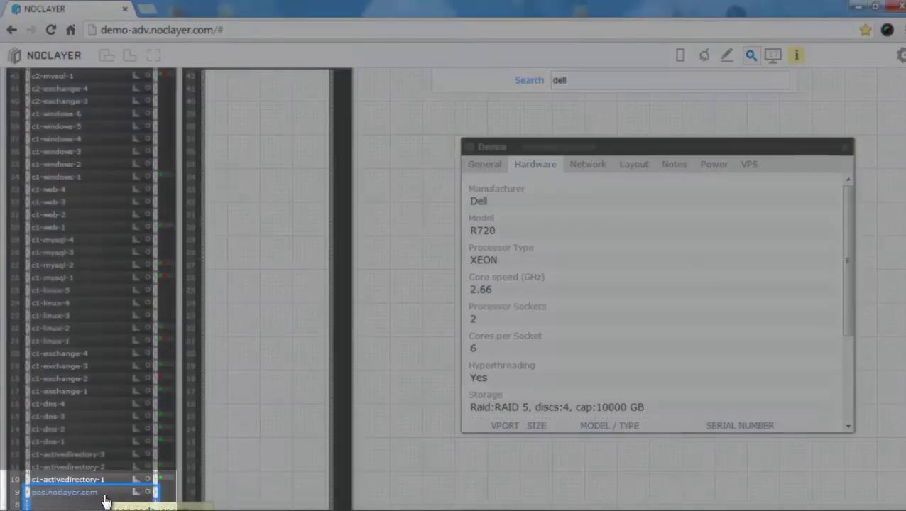
left_click(105, 497)
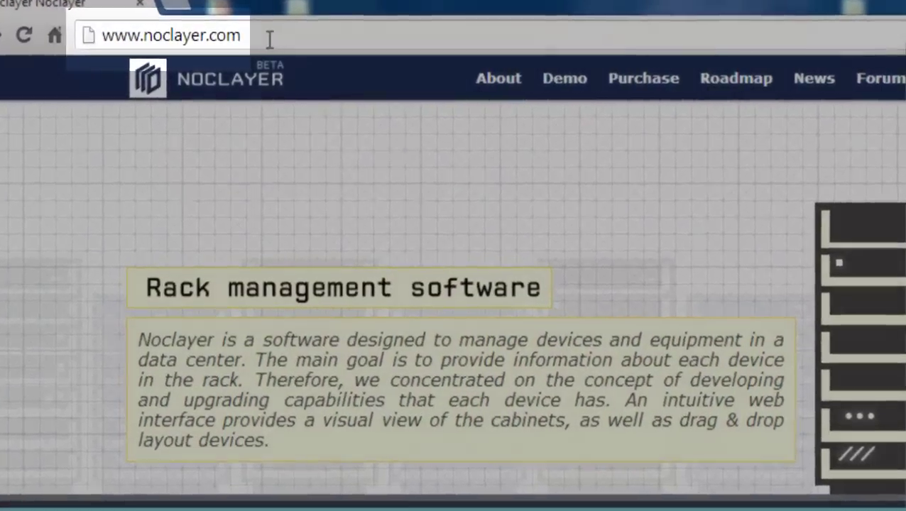
left_click(269, 36)
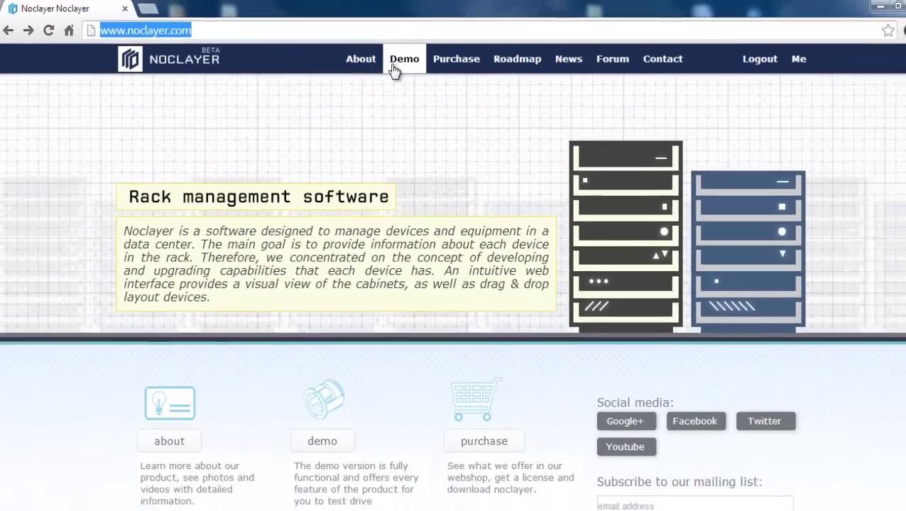
scroll(898, 156, "down", 7)
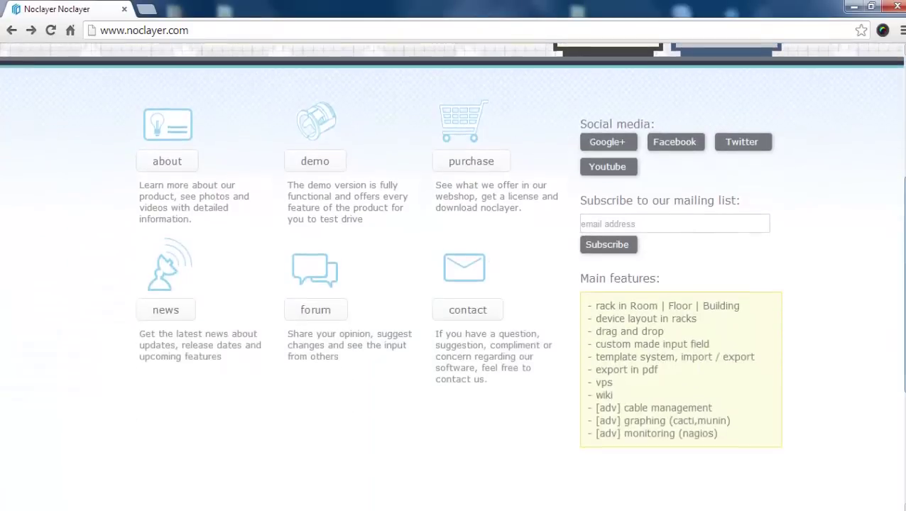
scroll(433, 64, "up", 10)
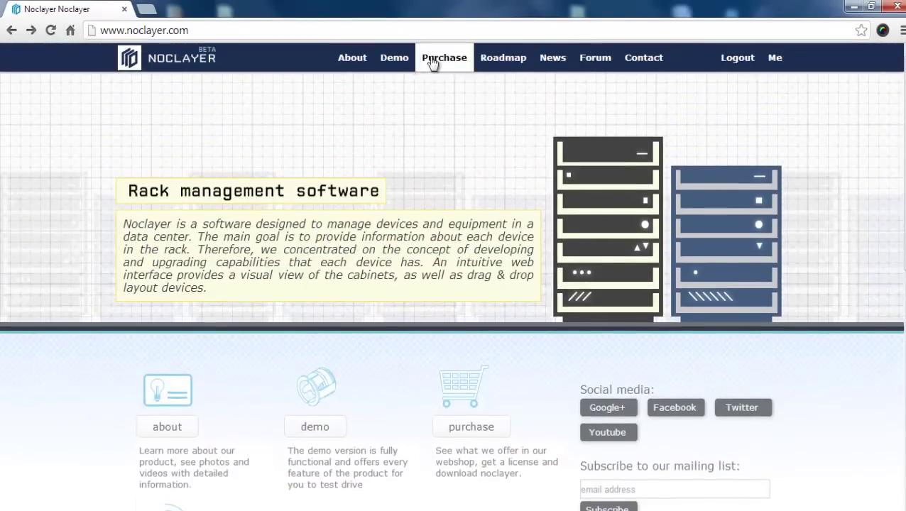
- Launch the advanced standalone demo from the website's demo page and dismiss the welcome tutorials window
left_click(402, 61)
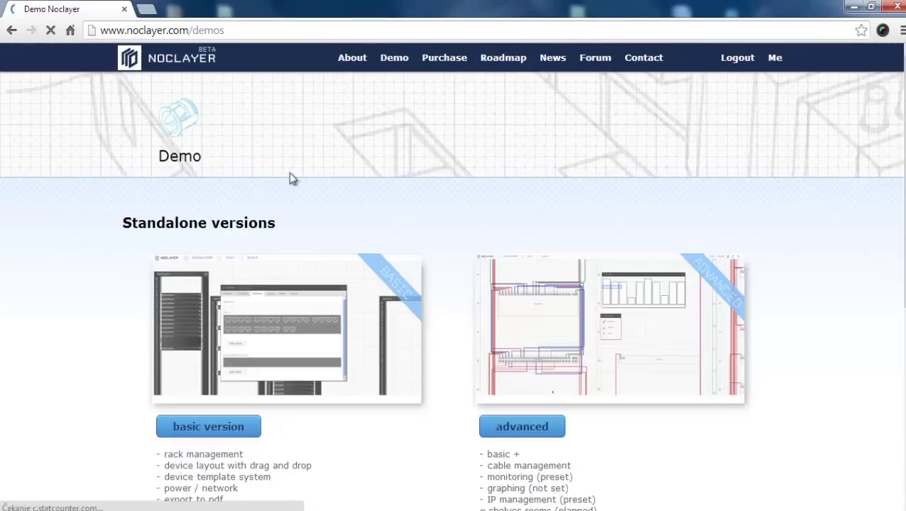
left_click(540, 428)
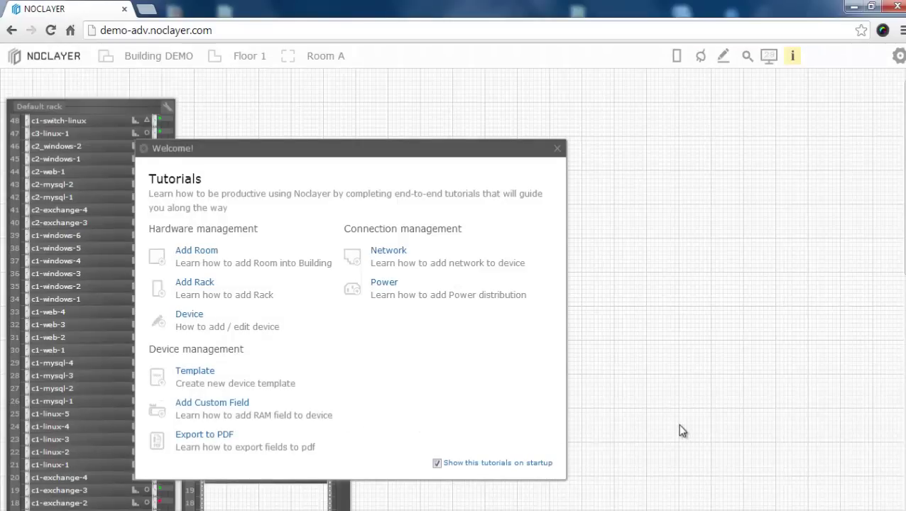
left_click(556, 149)
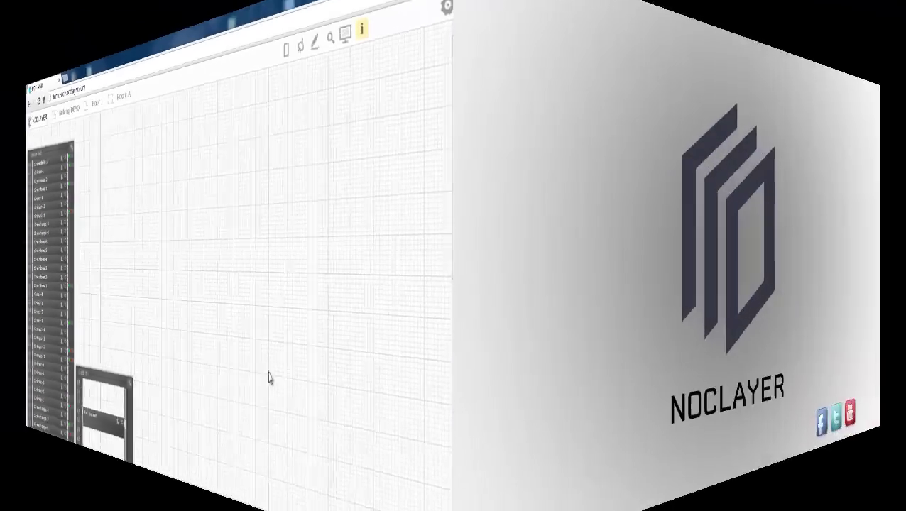